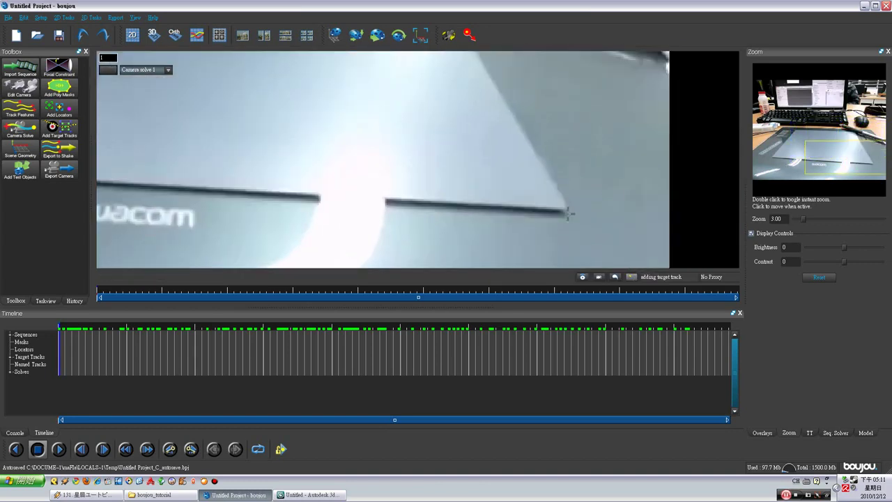
Step: Add a third target track on the tablet drawing area's front-right corner at frame 1 and key its position at frame 115
left_click(563, 209)
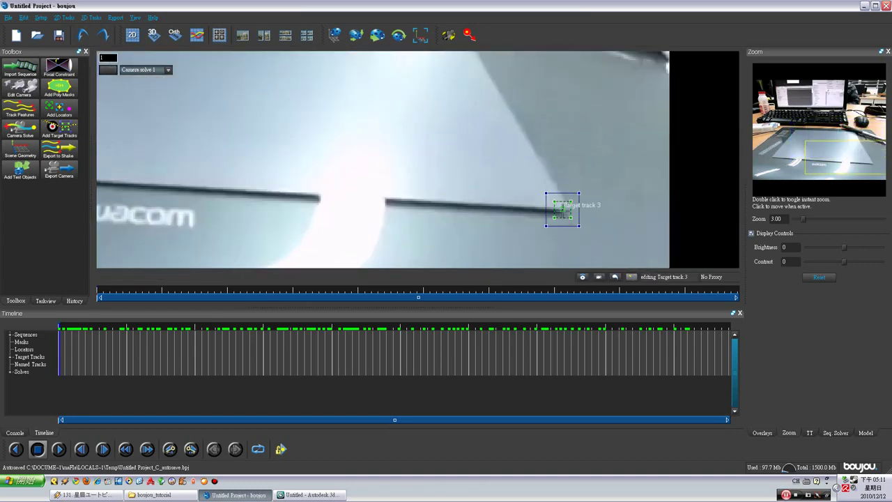
left_click(621, 230)
left_click(569, 209)
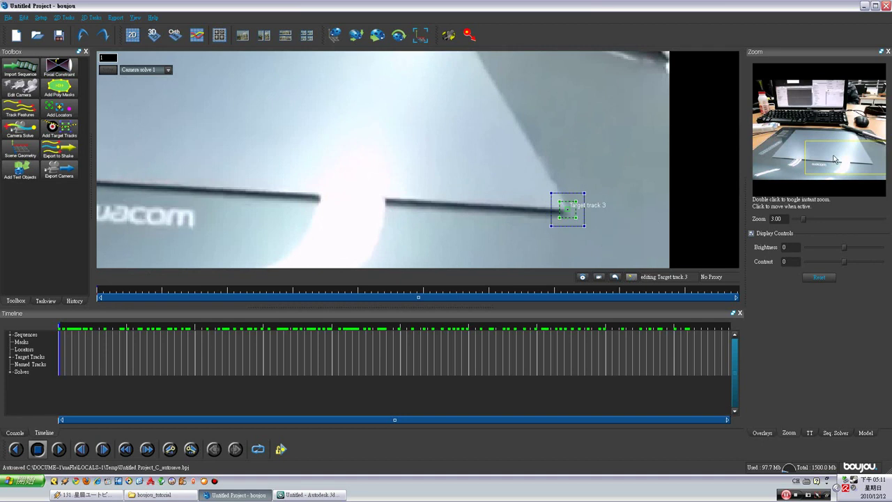
left_click_drag(177, 330, 319, 331)
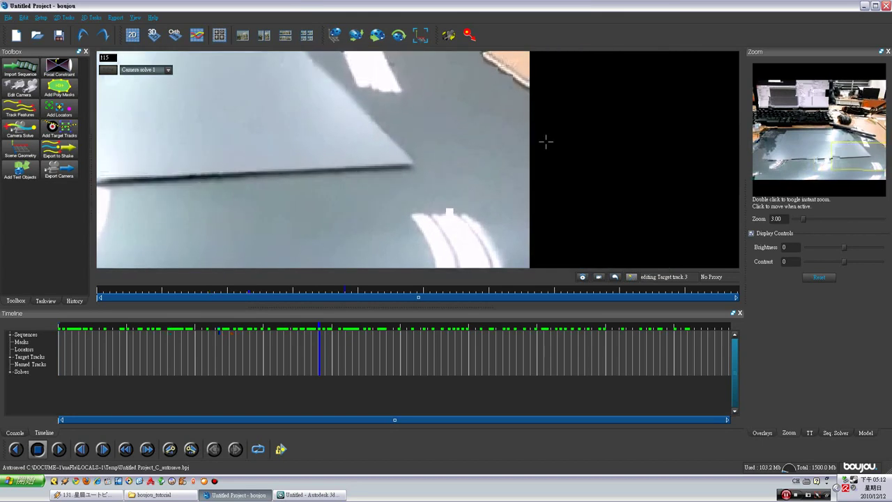
left_click(411, 156)
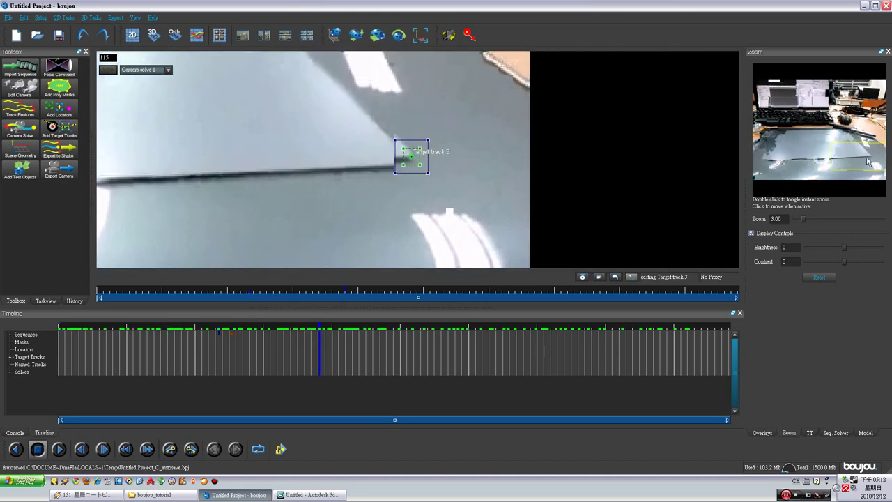
Step: Check that the third target track follows the corner across the later frames, and return to frame 1
left_click(417, 328)
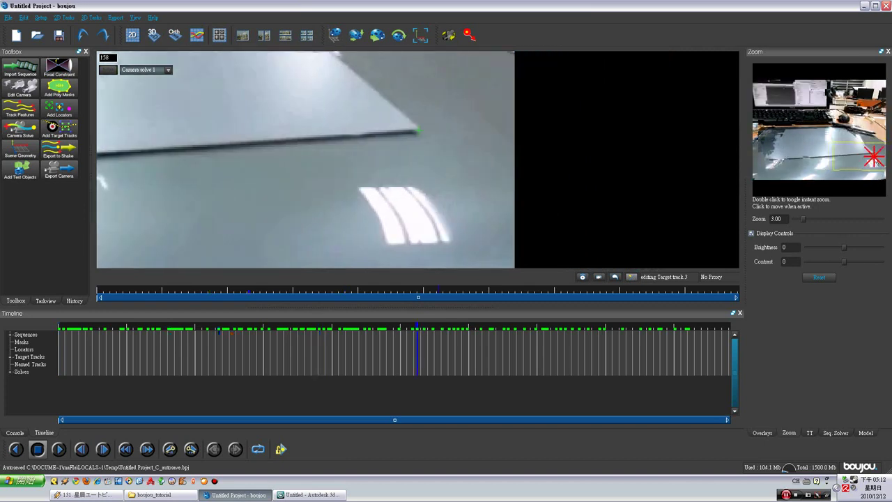
left_click(593, 328)
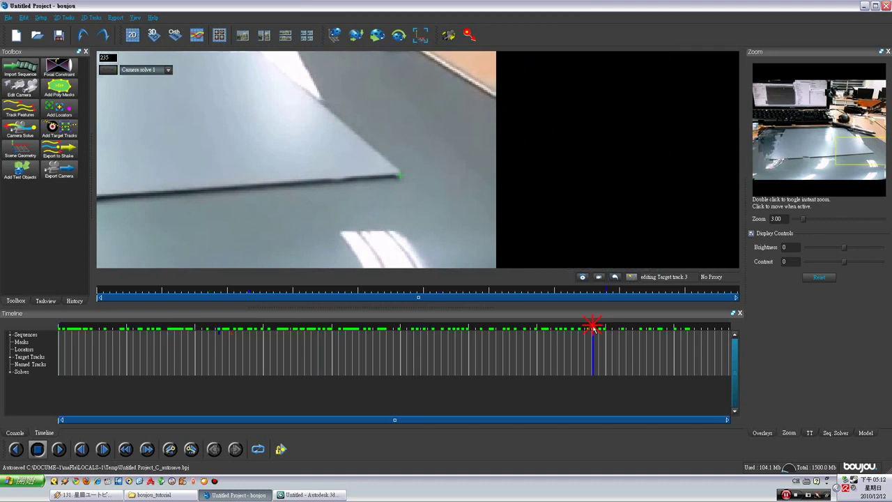
left_click_drag(621, 329, 577, 326)
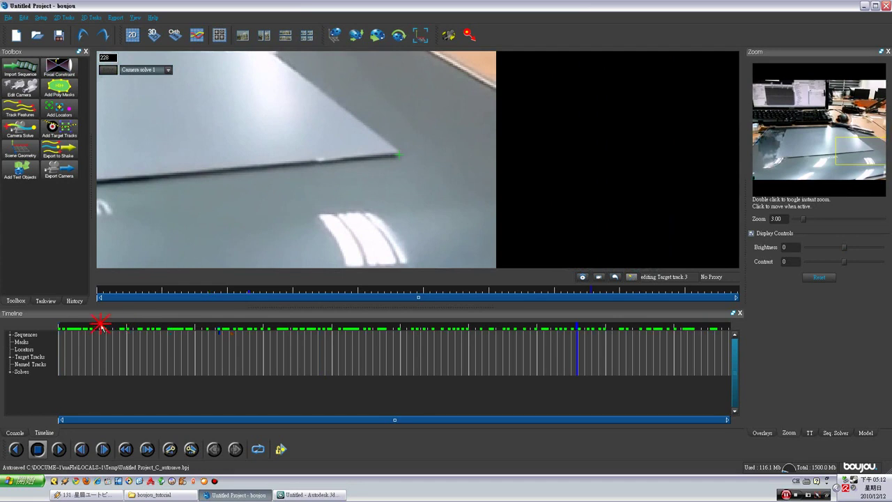
left_click_drag(100, 328, 59, 326)
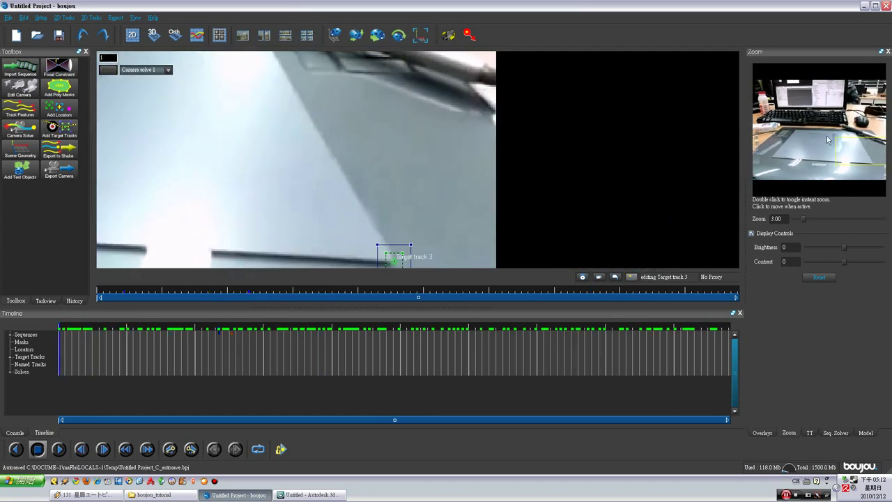
Step: Leave the edit mode of Target track 3 with the whole frame in view and deselect the track
scroll(313, 163, "down", 2)
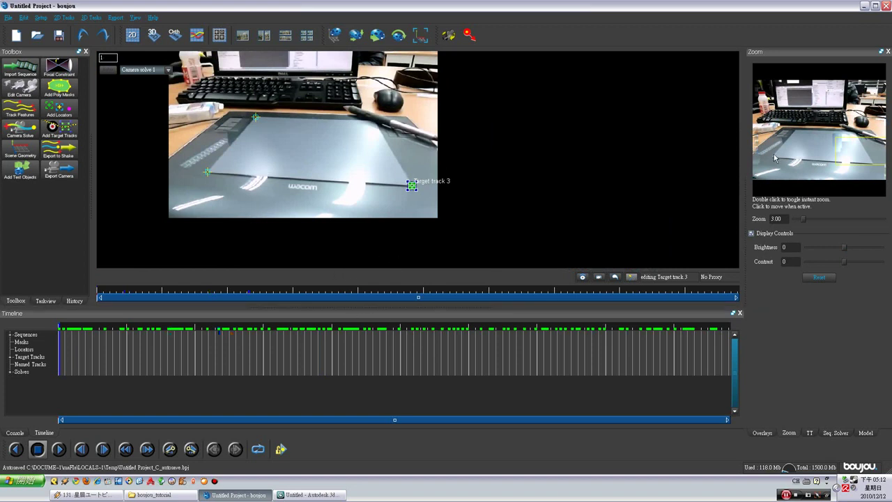
middle_click_drag(541, 129, 633, 174)
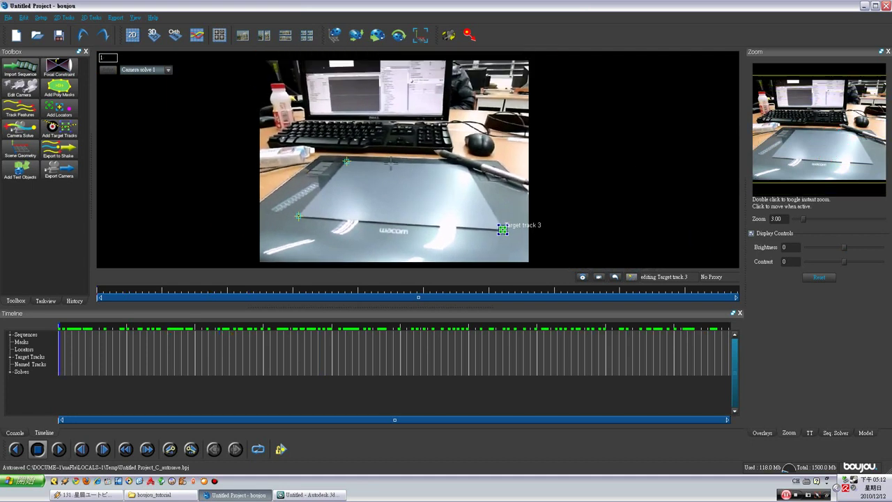
right_click(392, 166)
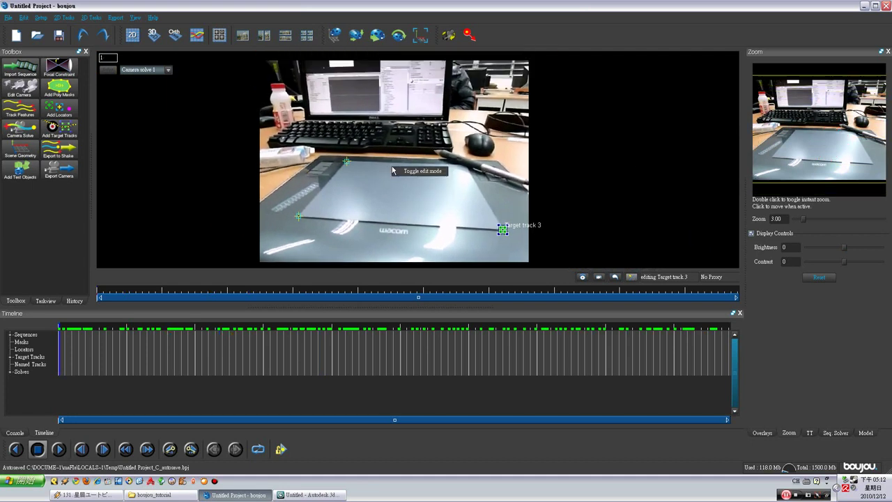
left_click(439, 173)
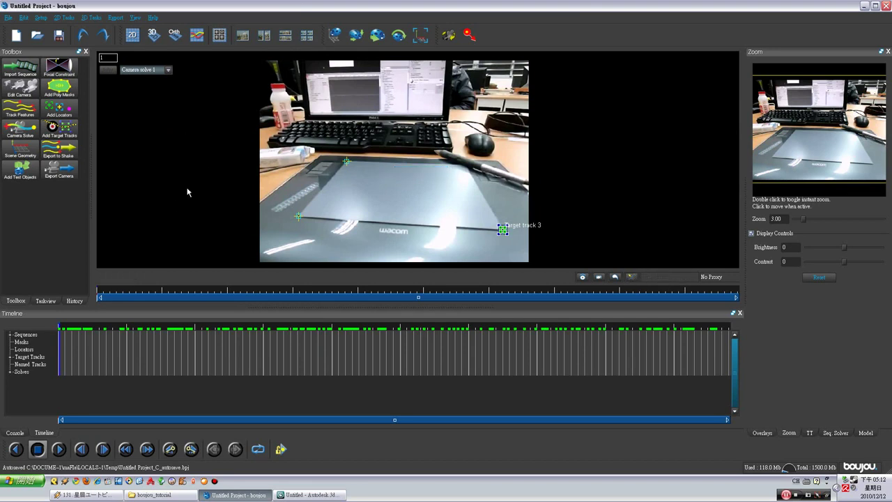
left_click(208, 157)
Step: Add an x-y plane coordinate frame hint connected to all three target tracks and update the coordinate frame
left_click(21, 149)
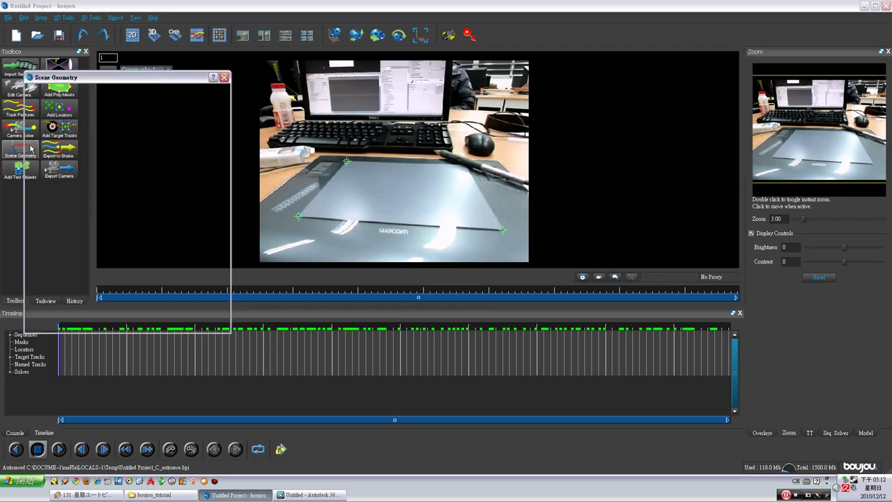
left_click_drag(119, 77, 163, 73)
left_click_drag(291, 143, 520, 251)
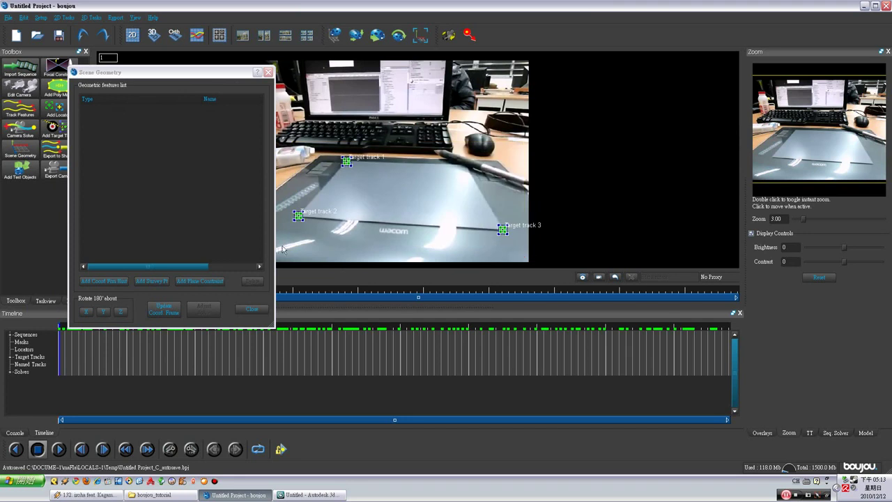
left_click(109, 281)
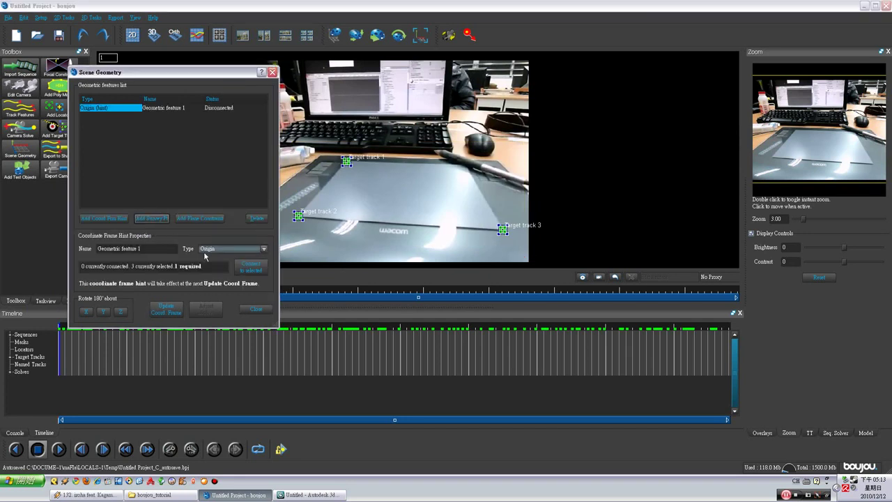
left_click(264, 249)
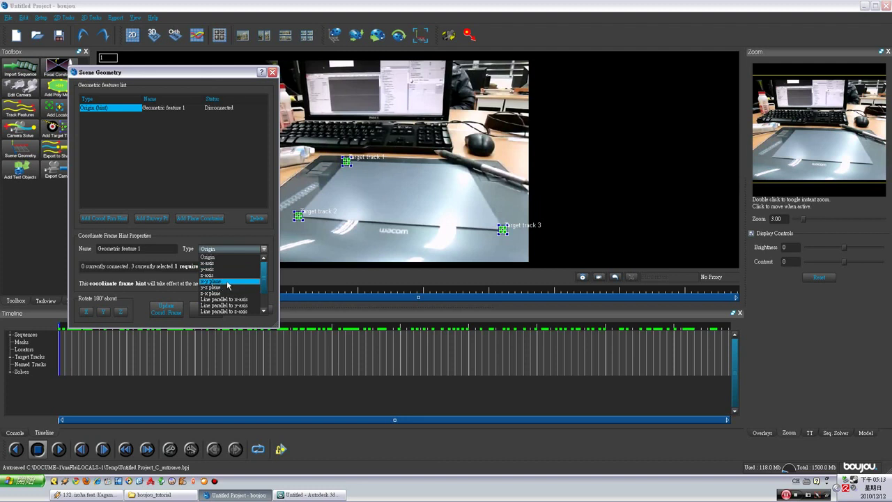
left_click(227, 282)
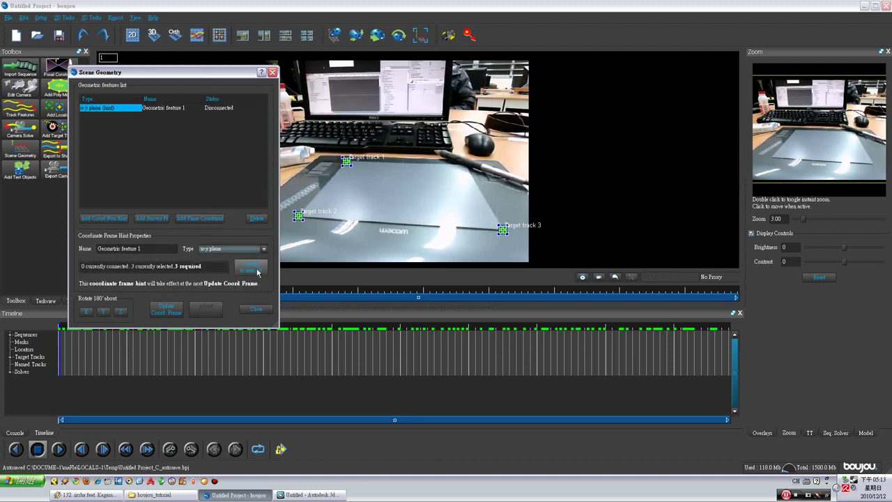
left_click(255, 268)
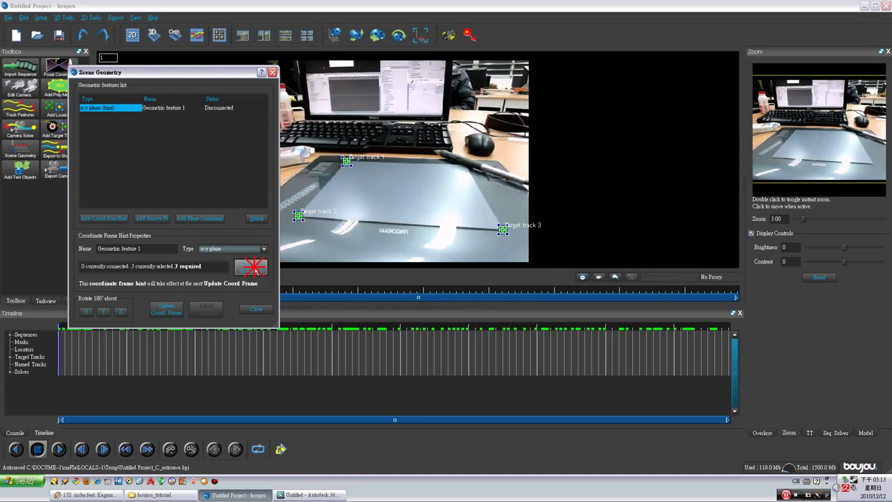
left_click(167, 309)
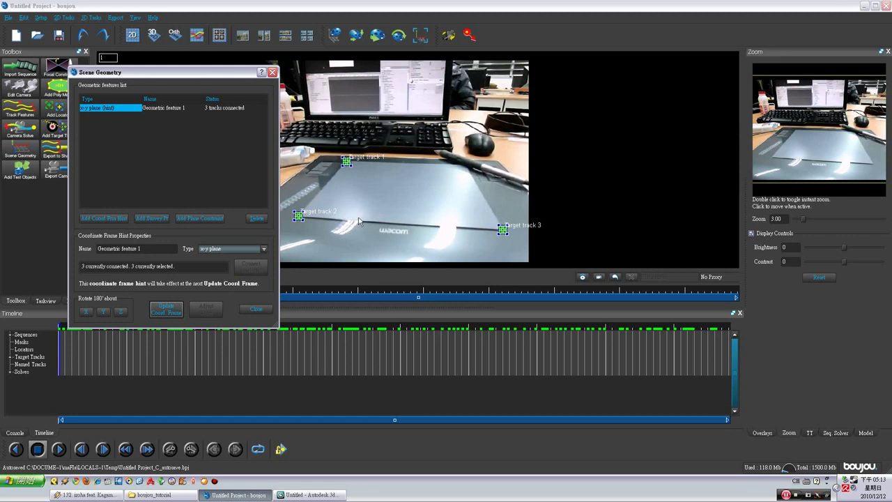
left_click(272, 72)
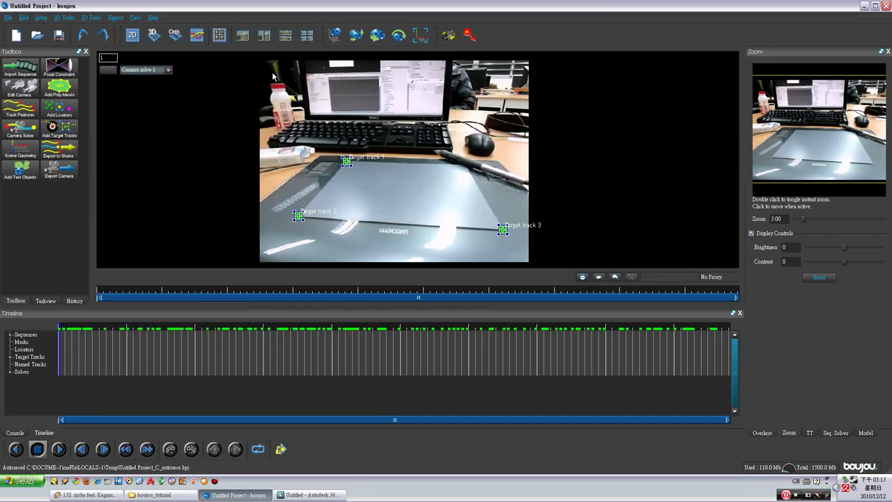
Step: Generate a mesh from the three target tracks using the 3D view, and view it over the footage in 2D
left_click(155, 38)
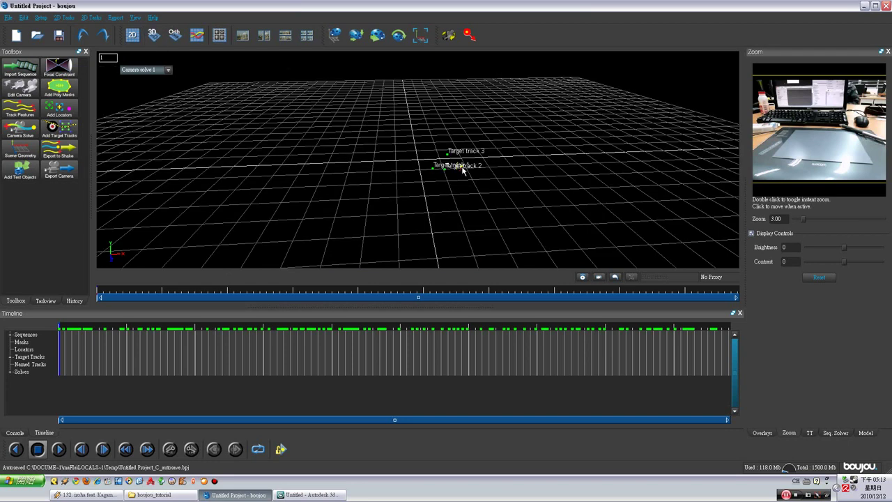
left_click(507, 195)
mouse_move(502, 182)
left_mouse_down()
mouse_move(511, 199)
mouse_move(495, 169)
mouse_move(543, 79)
left_mouse_up()
left_click_drag(435, 121, 517, 204)
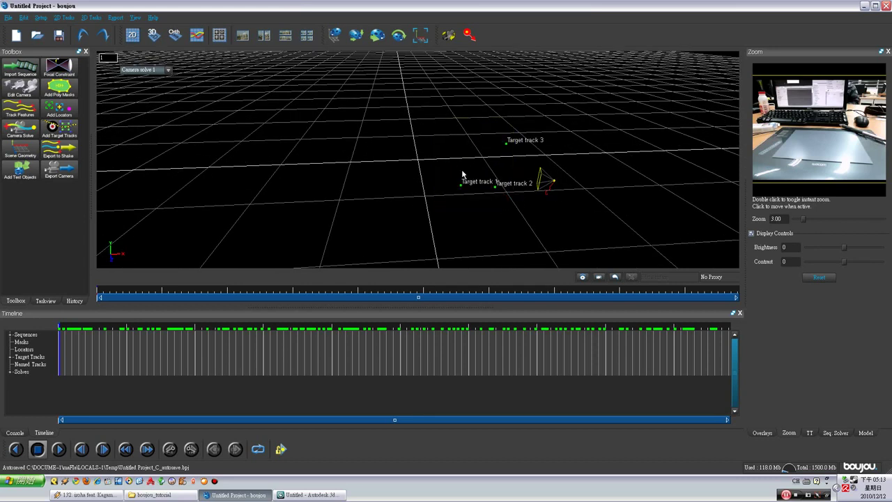
left_click(93, 19)
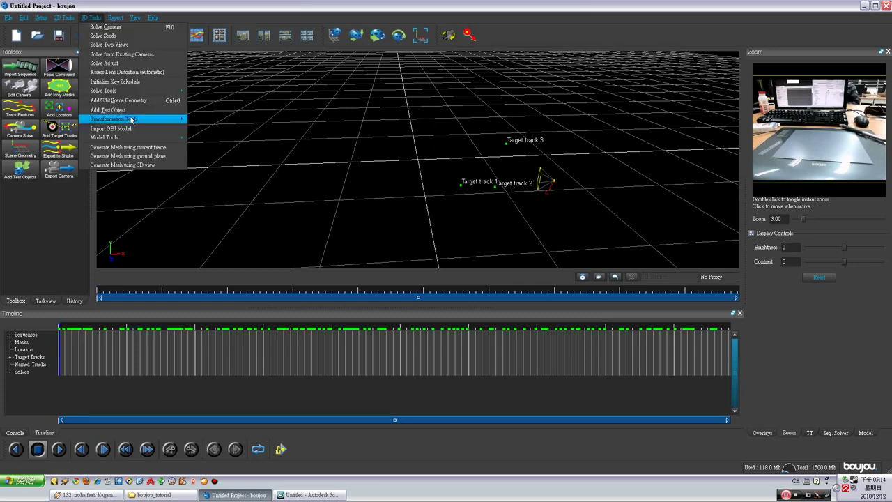
left_click(163, 166)
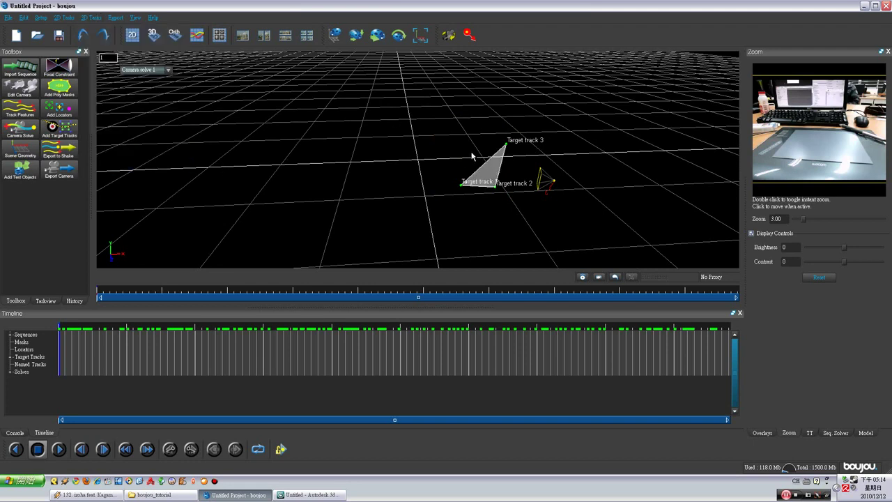
left_click_drag(462, 153, 529, 182)
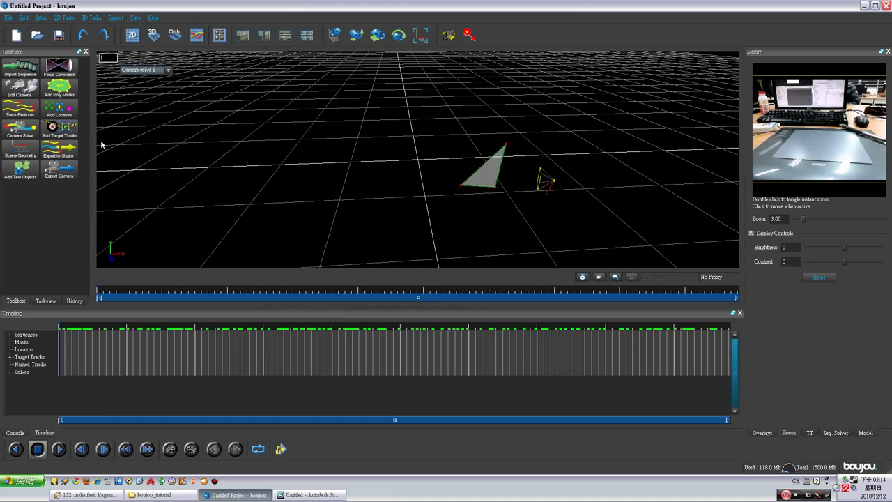
left_click(132, 35)
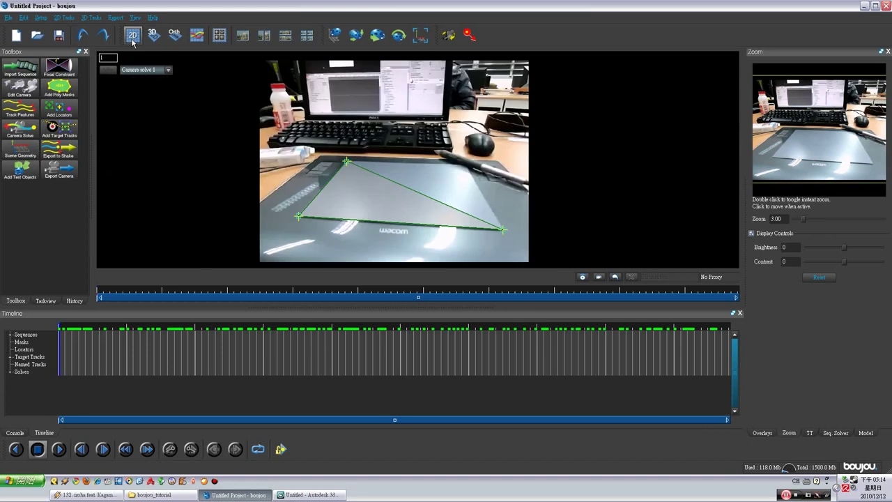
left_click(279, 196)
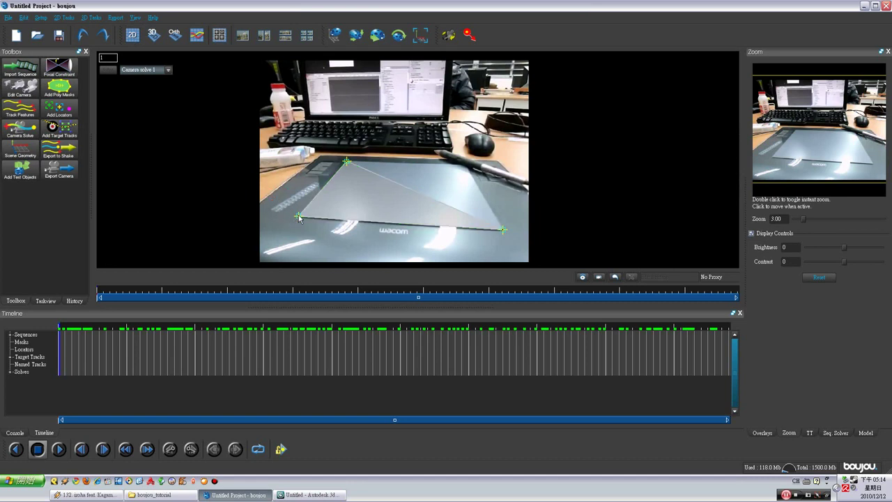
Step: Add a Known Length coordinate frame hint with a length of 20, connected to target tracks 2 and 3
left_click(298, 218)
left_click_drag(291, 208, 506, 236)
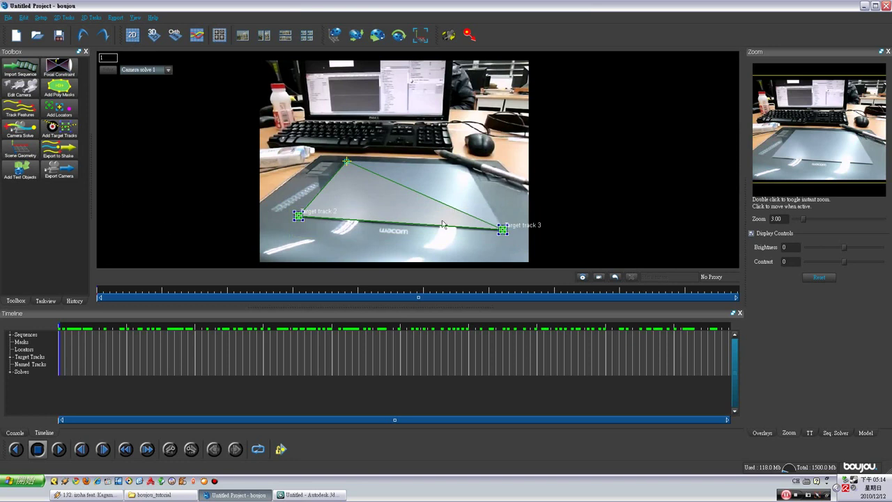
left_click(22, 152)
left_click_drag(167, 74, 219, 65)
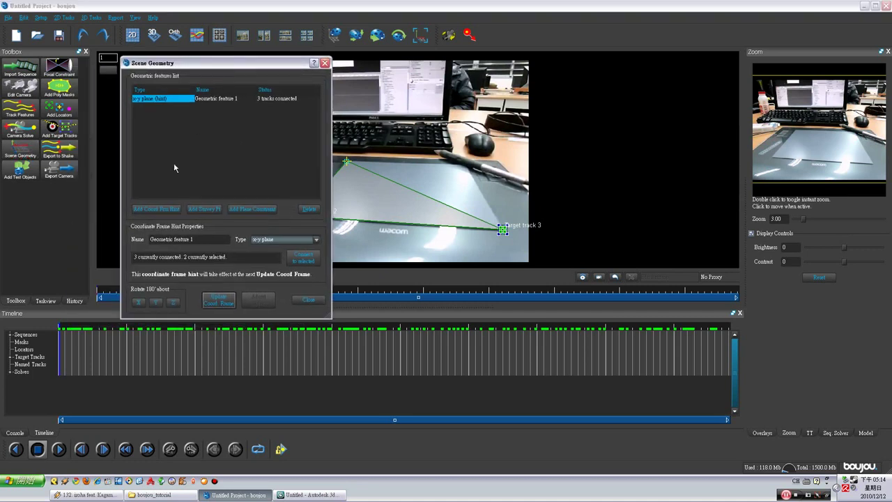
left_click(149, 210)
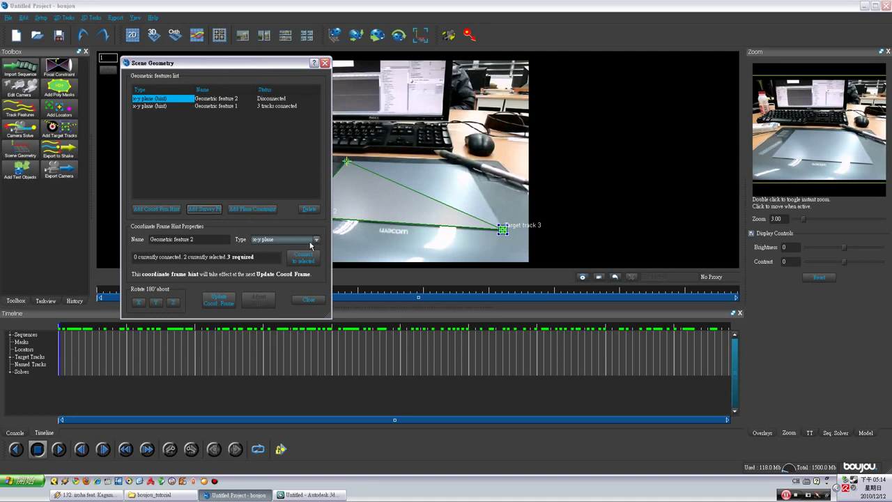
left_click(316, 240)
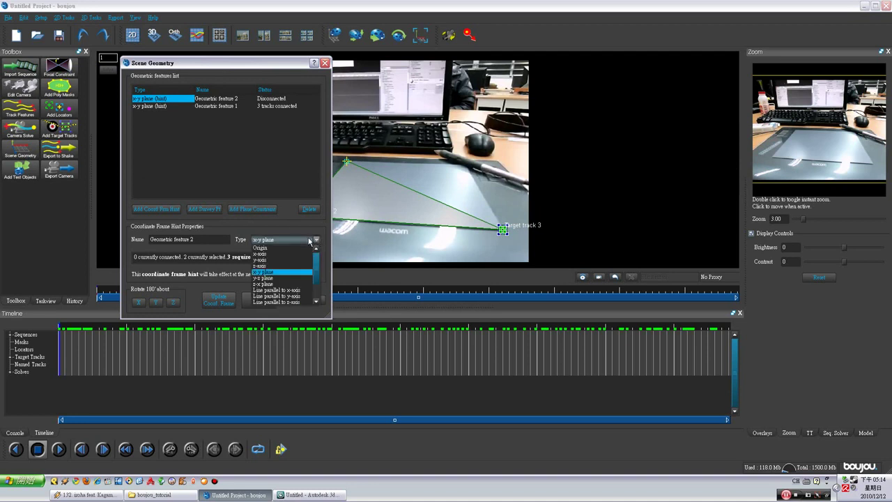
scroll(314, 289, "down", 3)
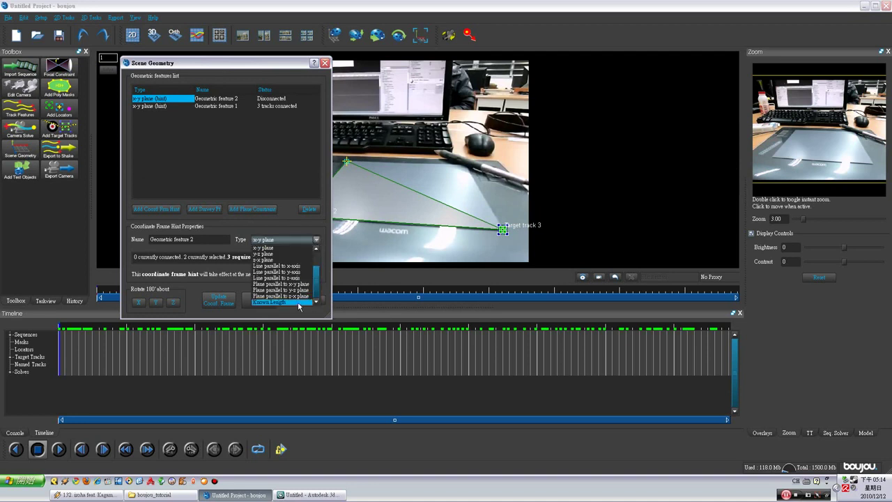
left_click(281, 303)
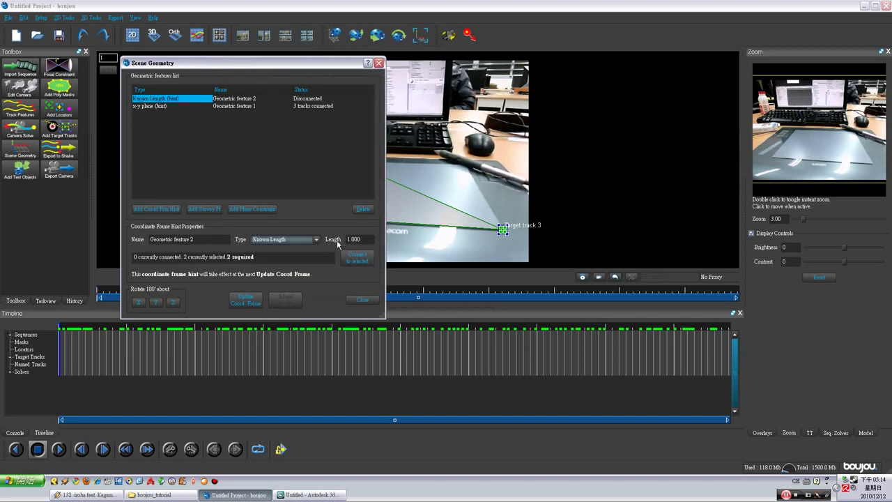
double_click(363, 240)
type("20")
left_click(358, 258)
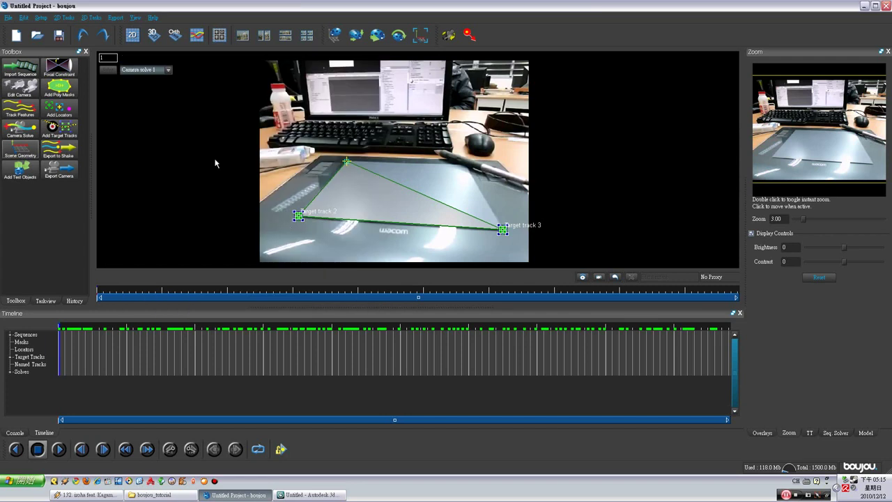
Step: Examine the mesh and the solved camera in the 3D view
left_click(154, 35)
left_click(395, 163)
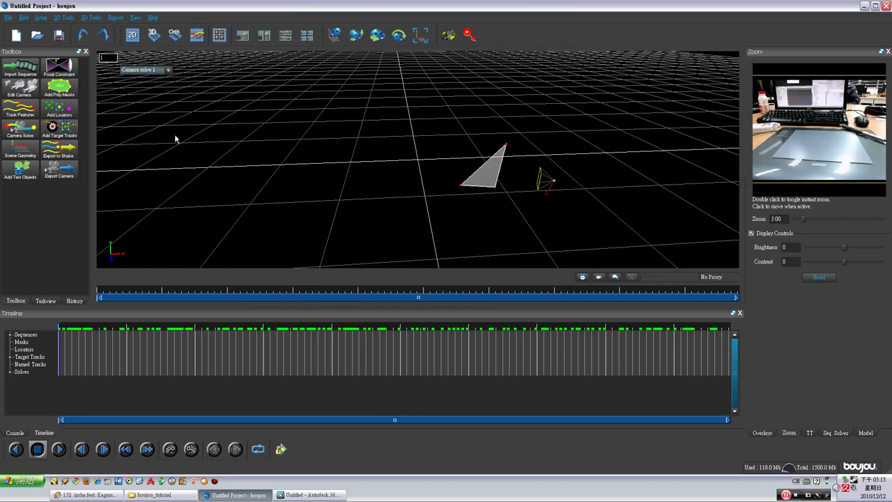
Step: Connect the Known Length hint of 20 to target tracks 2 and 3, and update the coordinate frame
left_click(20, 148)
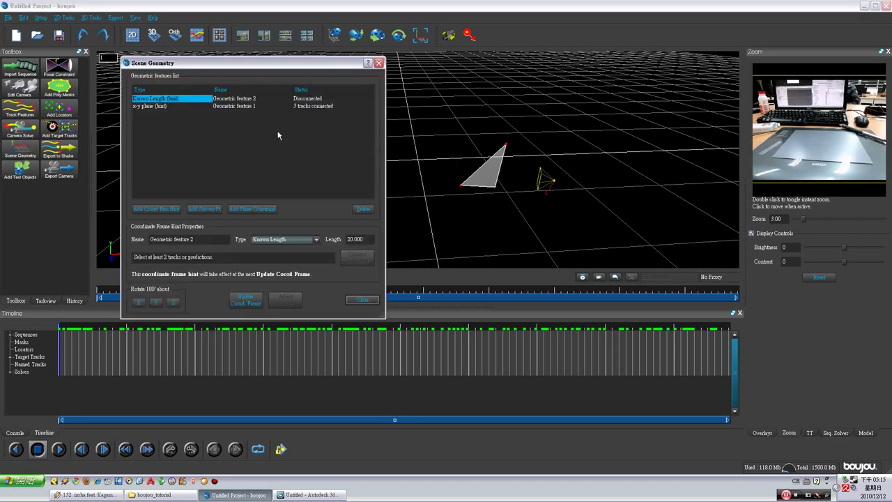
left_click(182, 103)
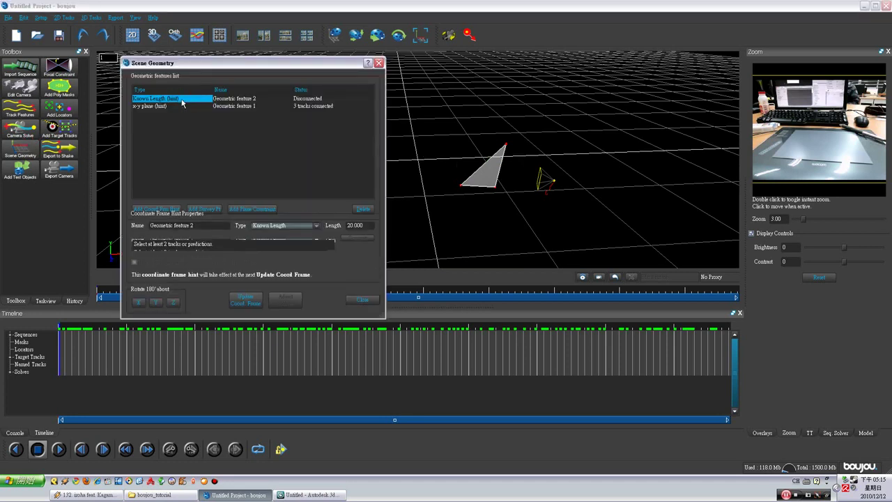
left_click(506, 147)
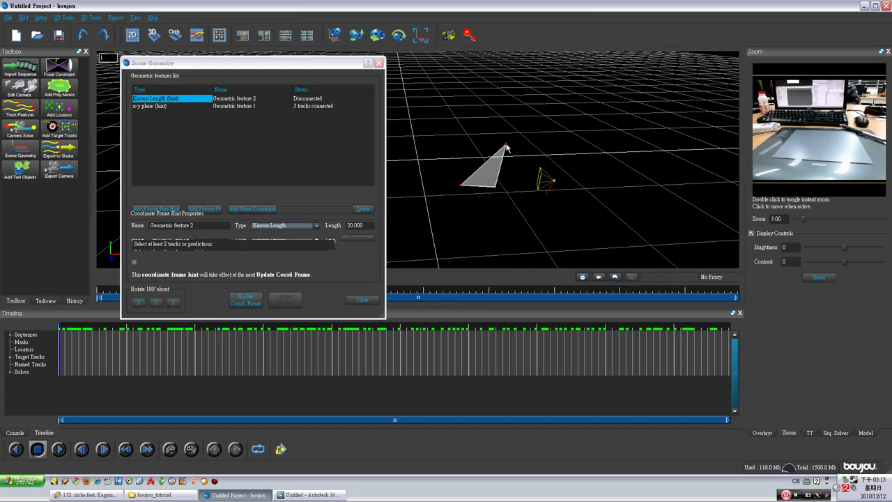
left_click(496, 189, "ctrl")
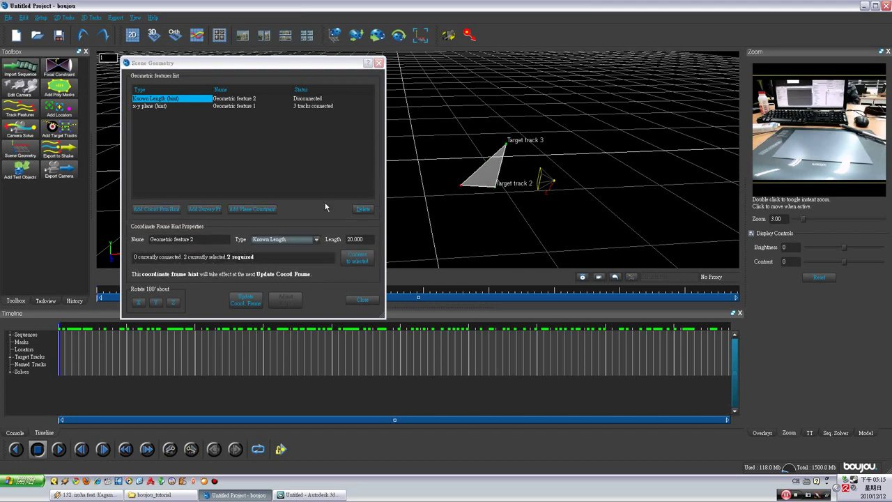
left_click(354, 261)
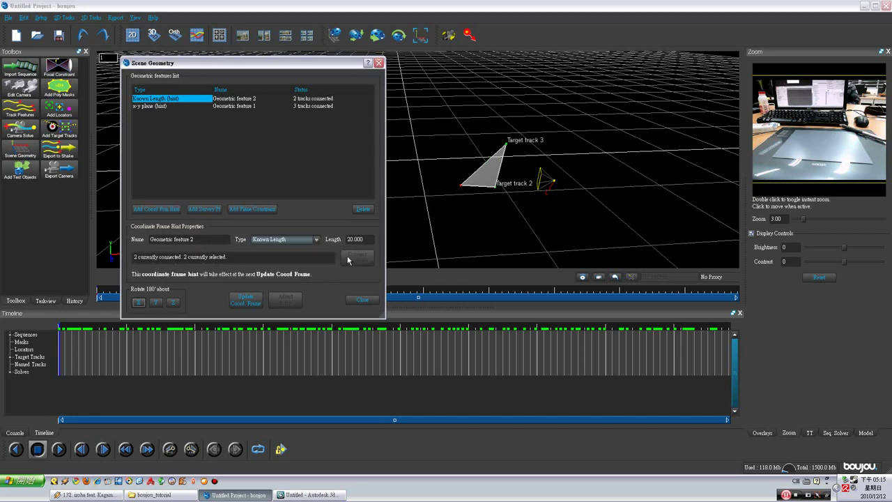
left_click(243, 306)
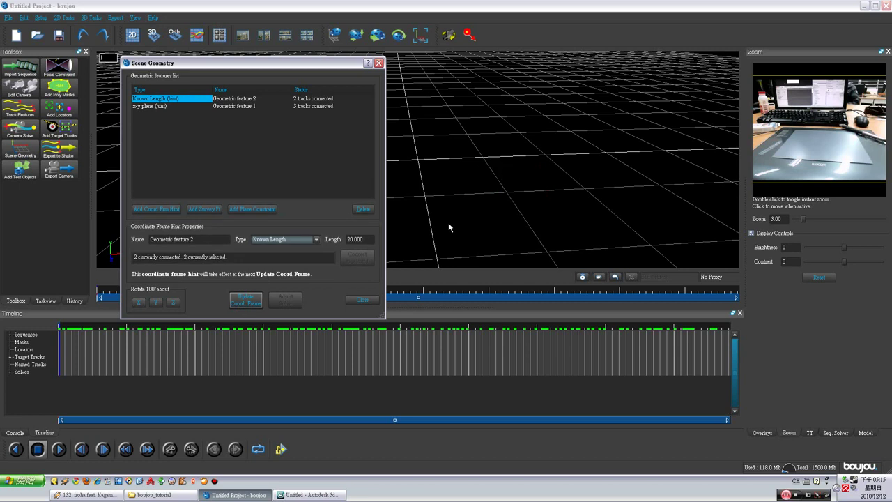
left_click(378, 62)
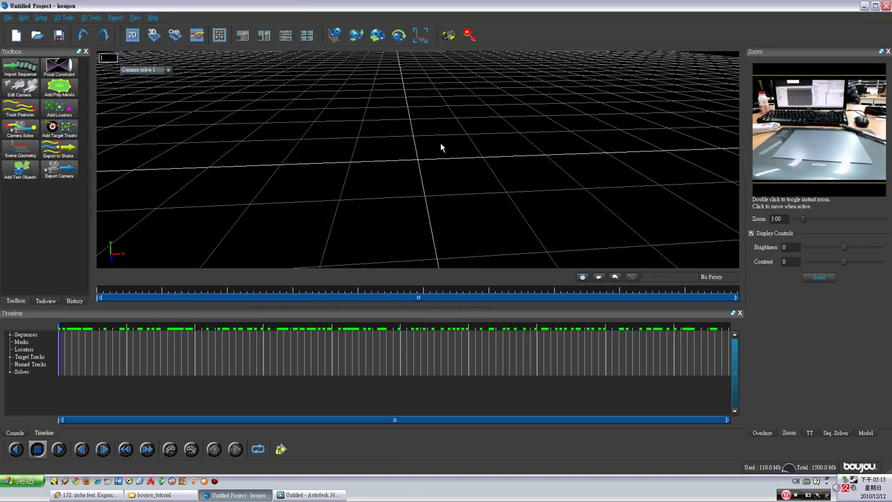
mouse_move(444, 182)
left_mouse_down()
mouse_move(456, 221)
mouse_move(430, 144)
mouse_move(409, 214)
mouse_move(417, 183)
mouse_move(482, 140)
mouse_move(460, 122)
mouse_move(498, 144)
mouse_move(527, 144)
mouse_move(467, 153)
left_mouse_up()
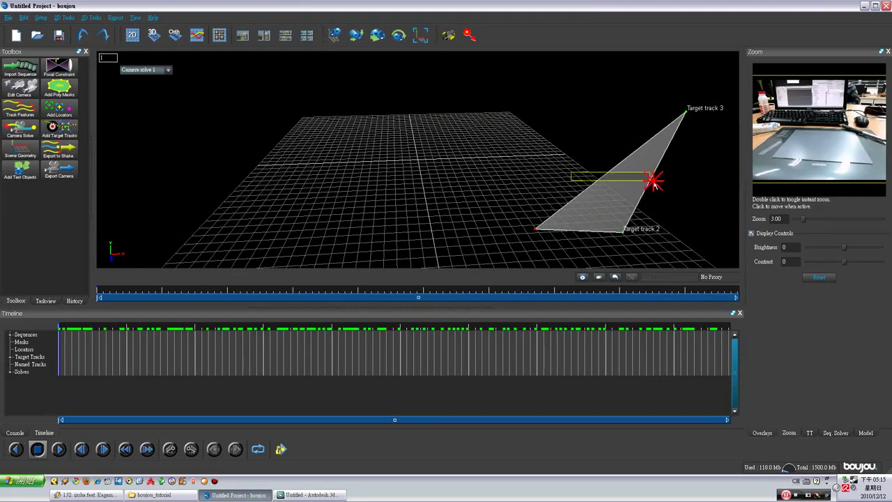
left_click(611, 175)
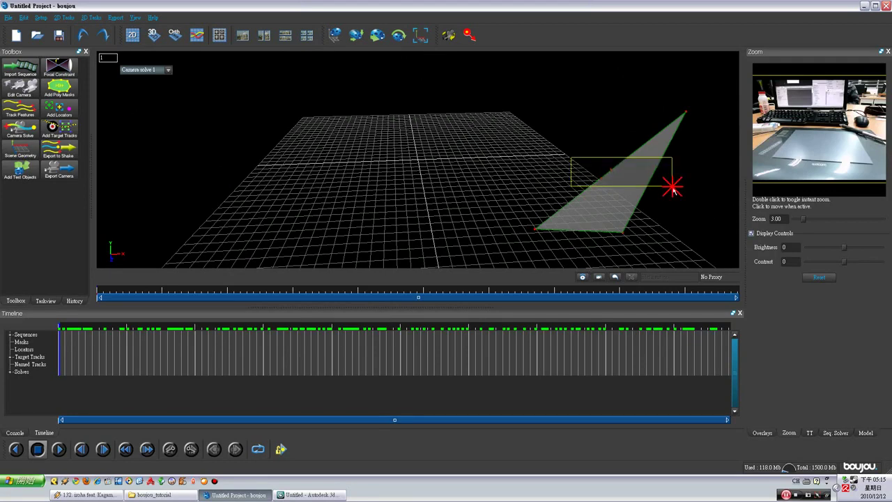
left_click(387, 177)
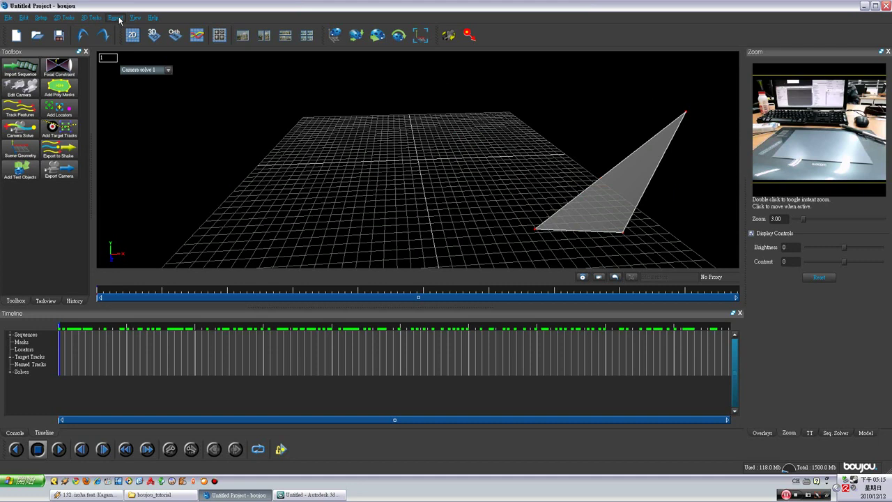
Step: Start an export of Mesh 1 and choose C:\Ayo\boujou_tutorial as the destination folder
left_click(119, 19)
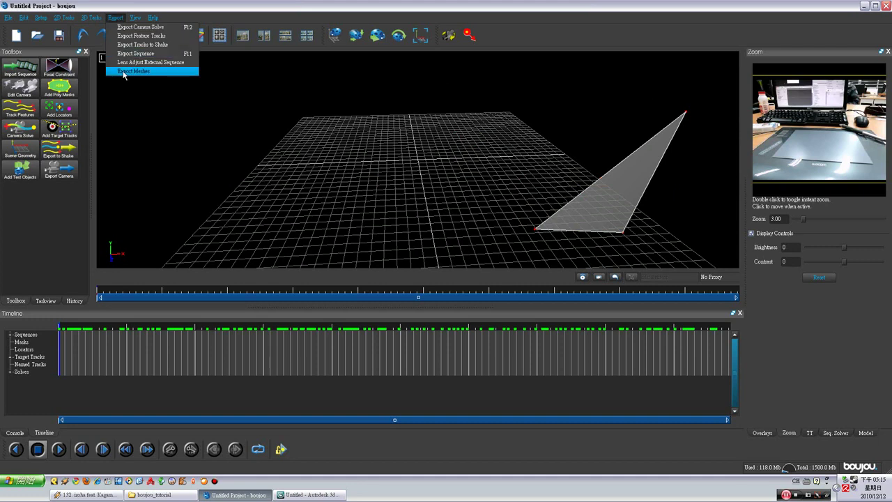
left_click(165, 72)
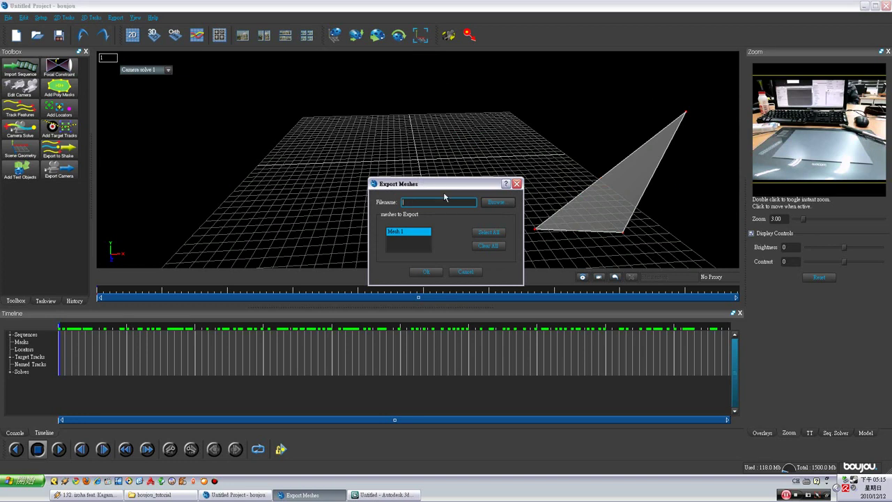
left_click(451, 182)
left_click_drag(451, 182, 371, 146)
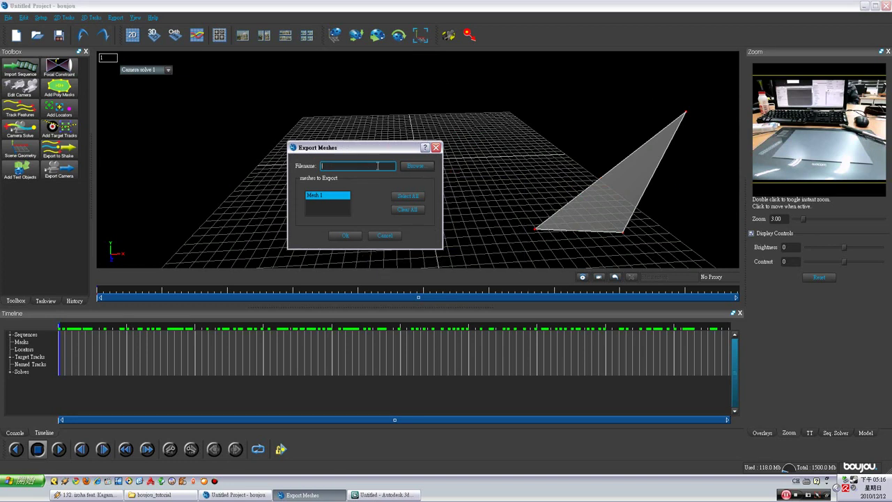
left_click(419, 167)
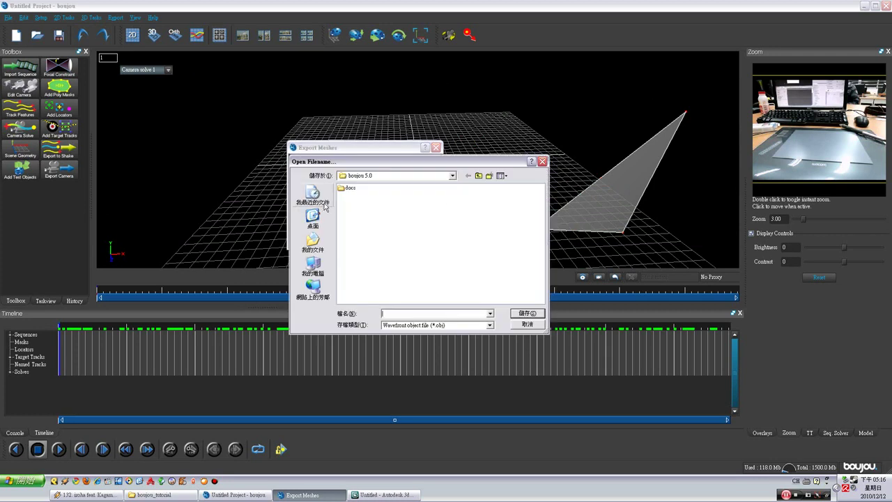
left_click(314, 272)
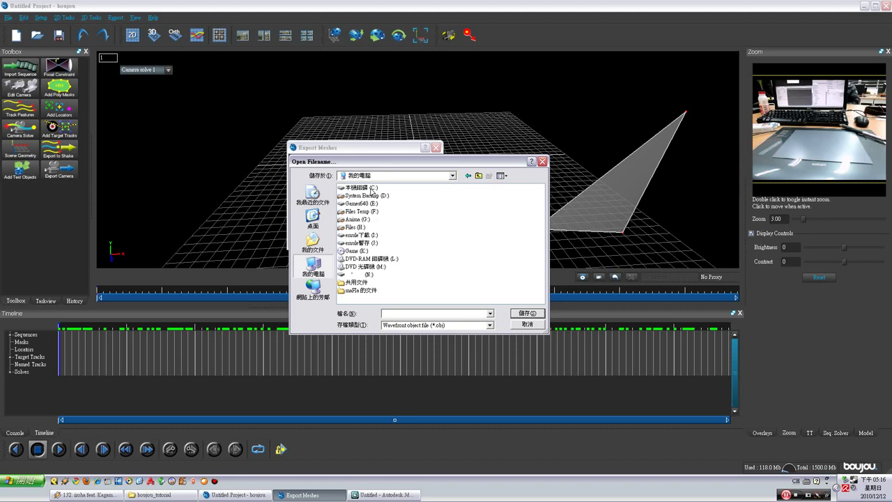
double_click(366, 188)
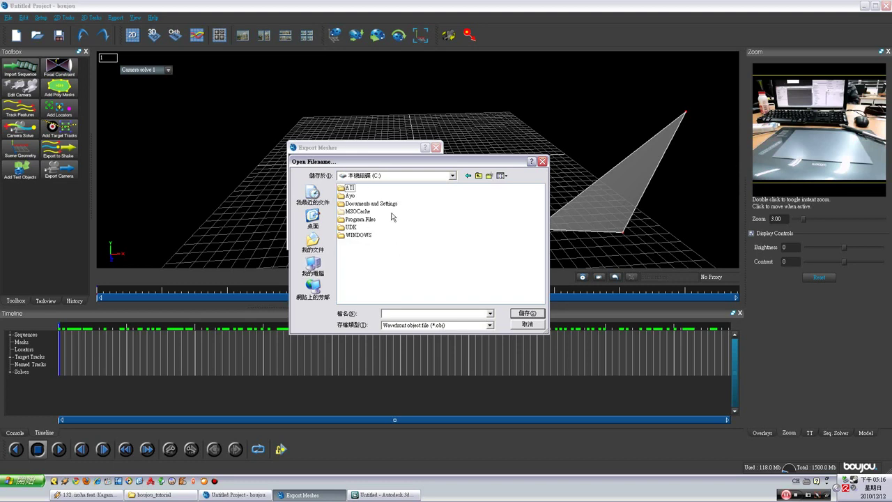
left_click(348, 197)
left_click(350, 198)
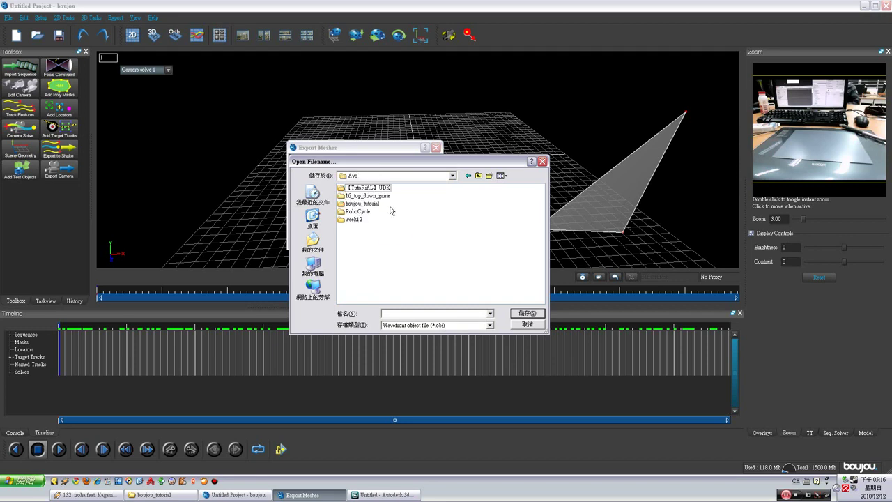
double_click(373, 204)
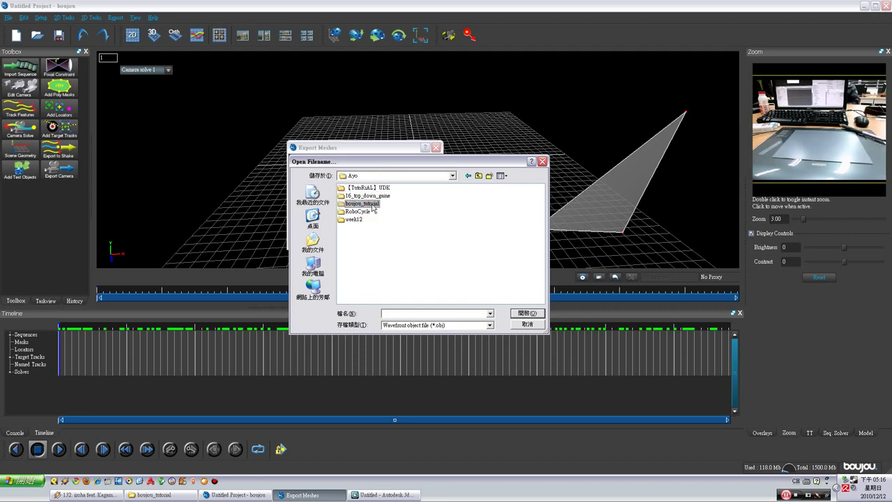
Step: Export the mesh as the Wavefront object file as.obj
left_click(492, 327)
left_click(473, 332)
left_click(466, 314)
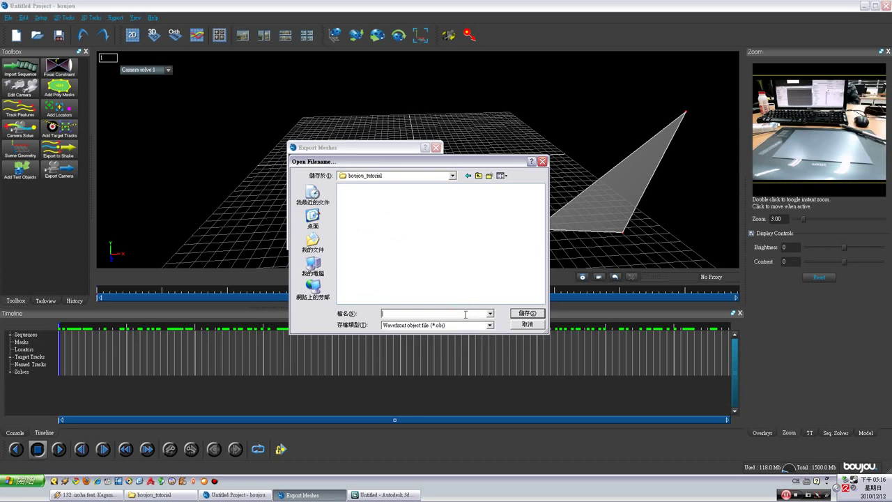
left_click(528, 313)
left_click(344, 237)
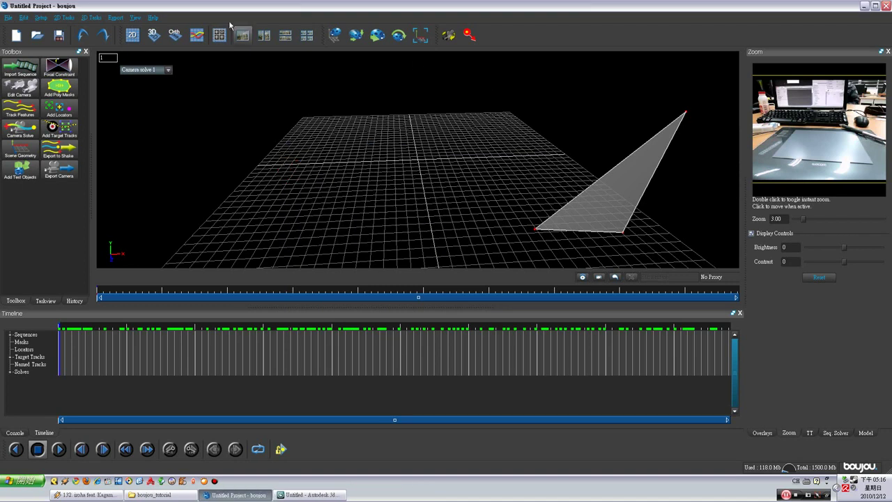
Step: Start a camera solve export and choose C:\Ayo\boujou_tutorial as the destination folder
left_click(94, 19)
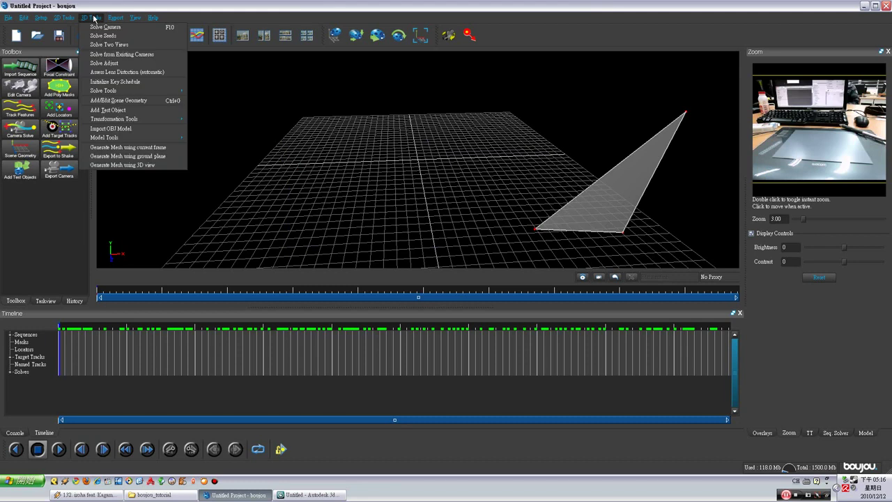
mouse_move(116, 19)
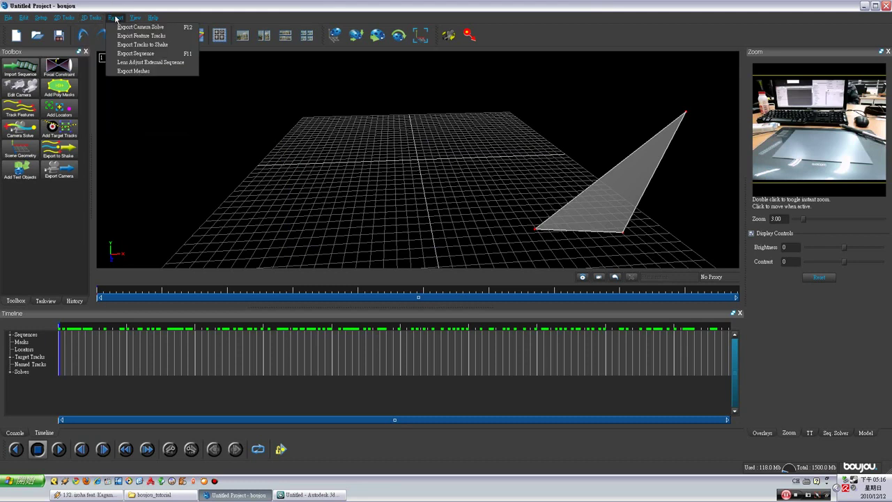
left_click(157, 29)
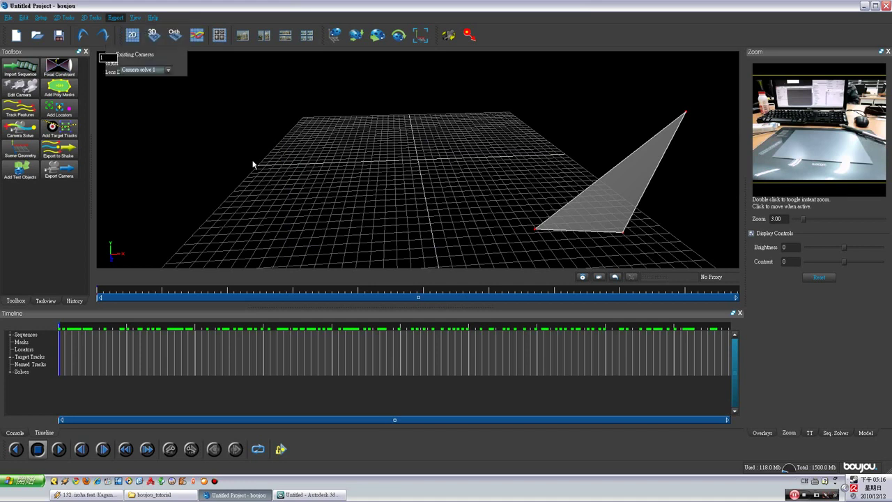
left_click_drag(432, 131, 367, 101)
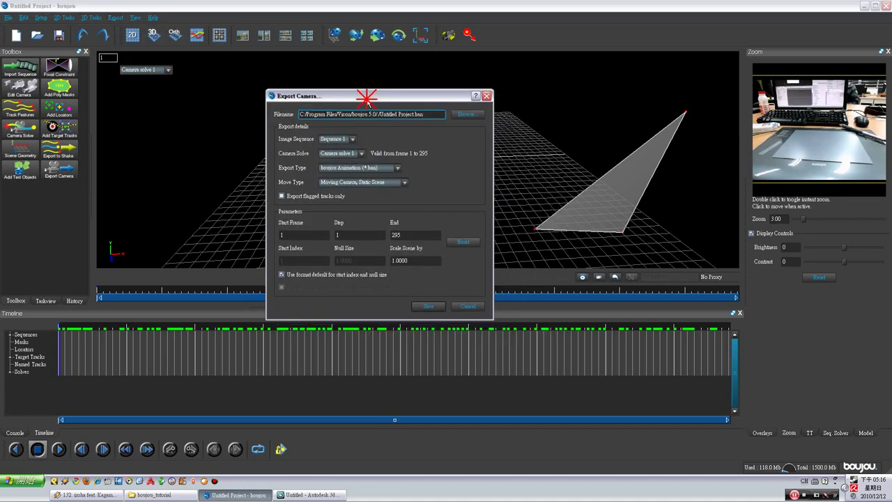
left_click(463, 115)
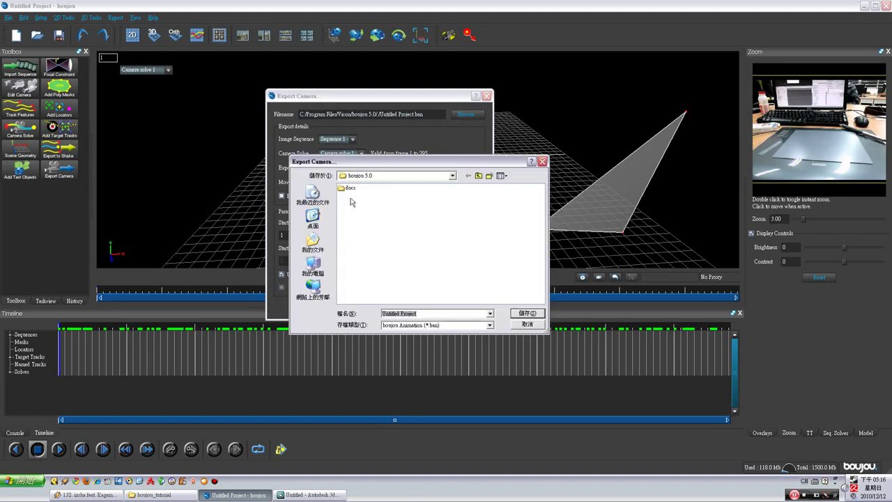
left_click(315, 267)
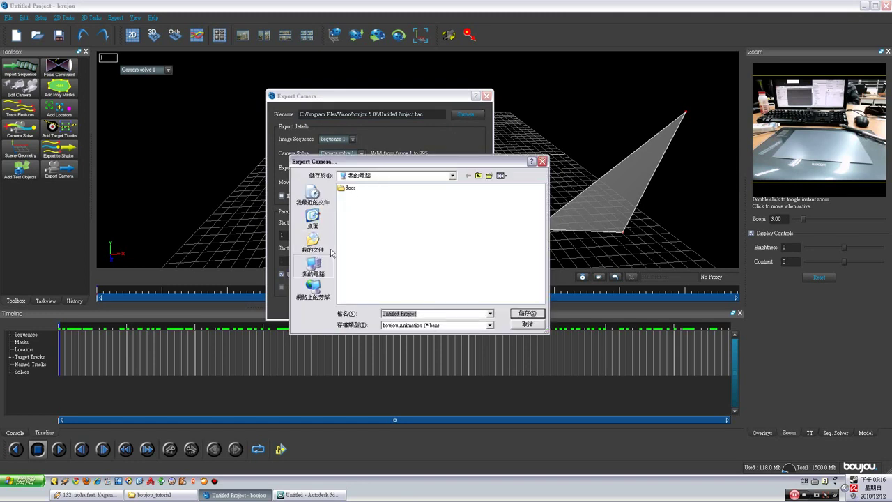
double_click(357, 192)
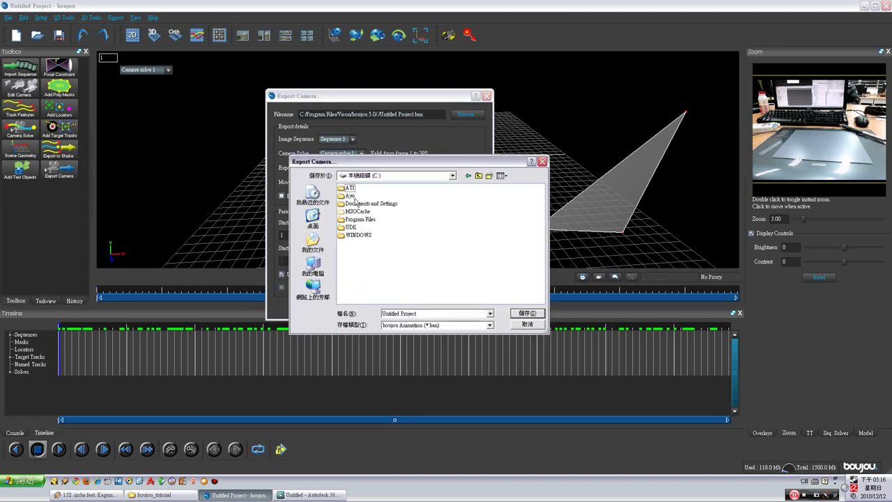
double_click(352, 196)
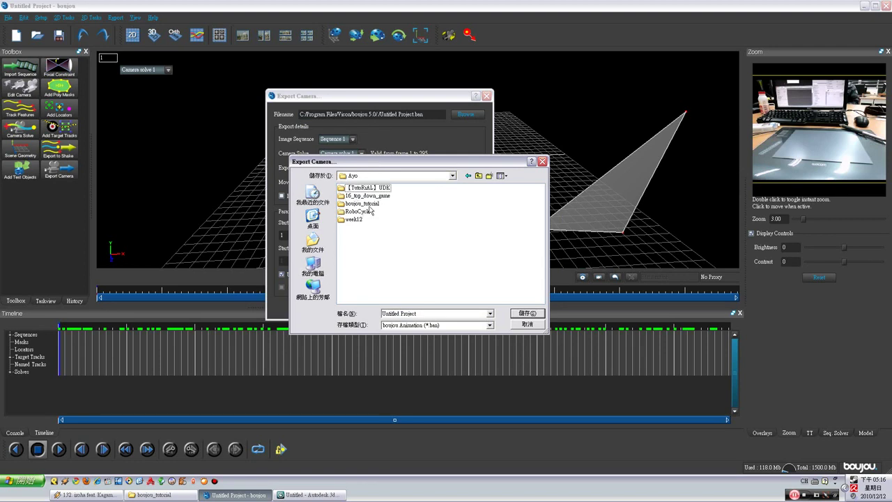
double_click(371, 204)
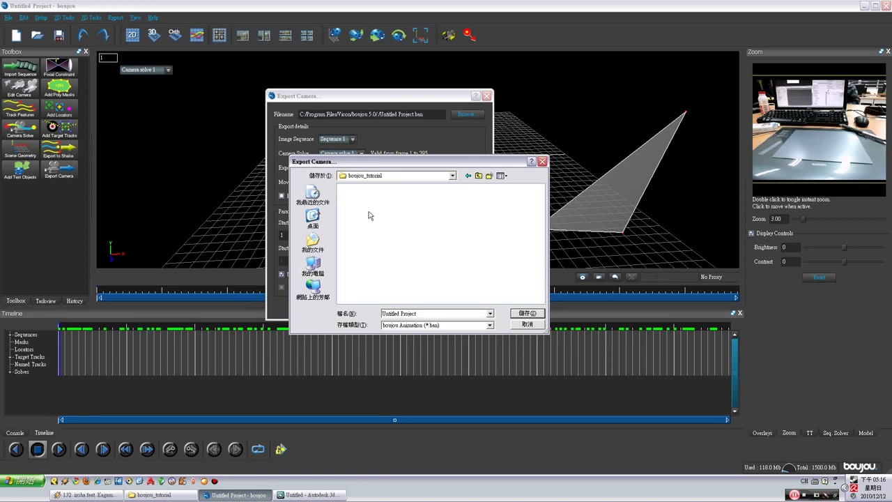
Step: Set the camera export type to 3D Studio Max (*.ms) and name the file aas
left_click(460, 326)
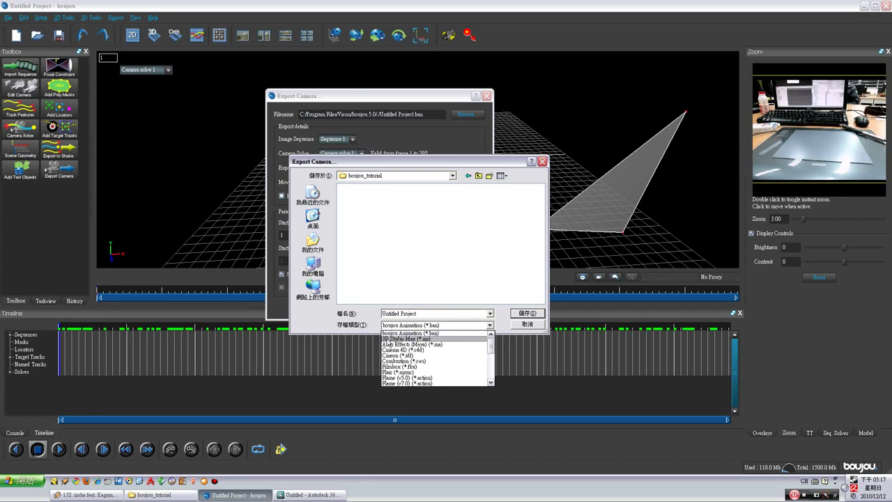
left_click(448, 340)
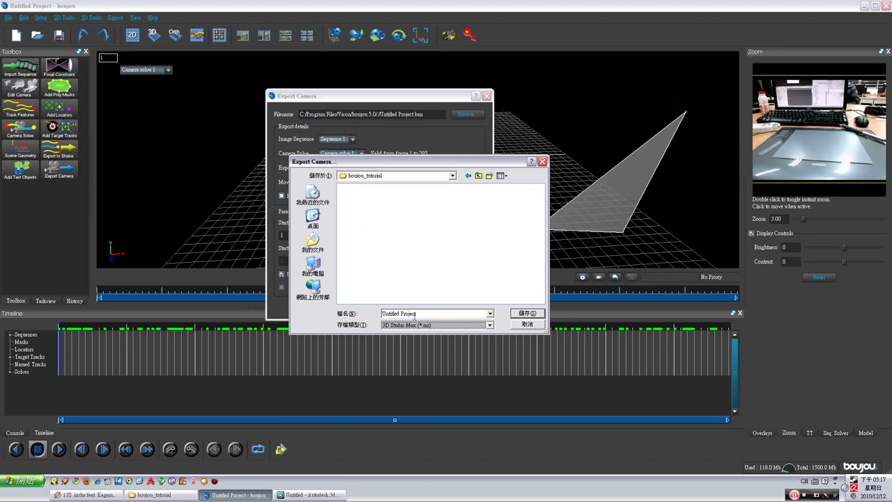
left_click(449, 313)
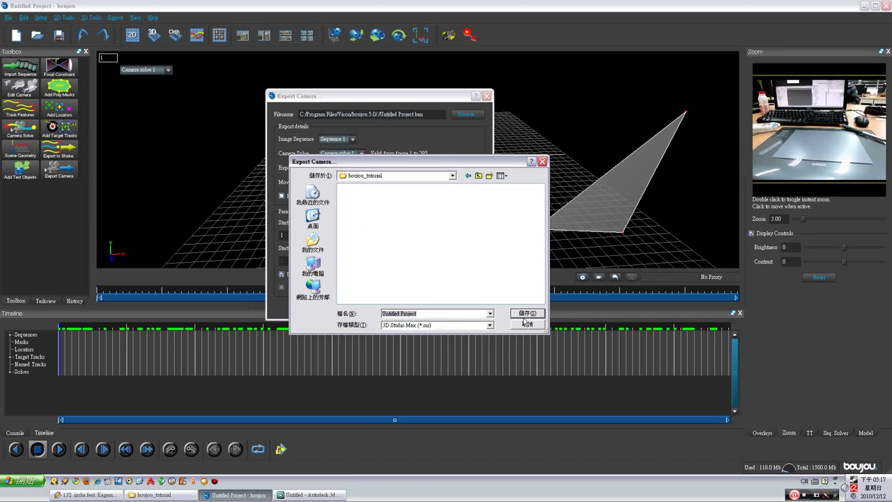
type("11")
type("asd")
left_click(531, 314)
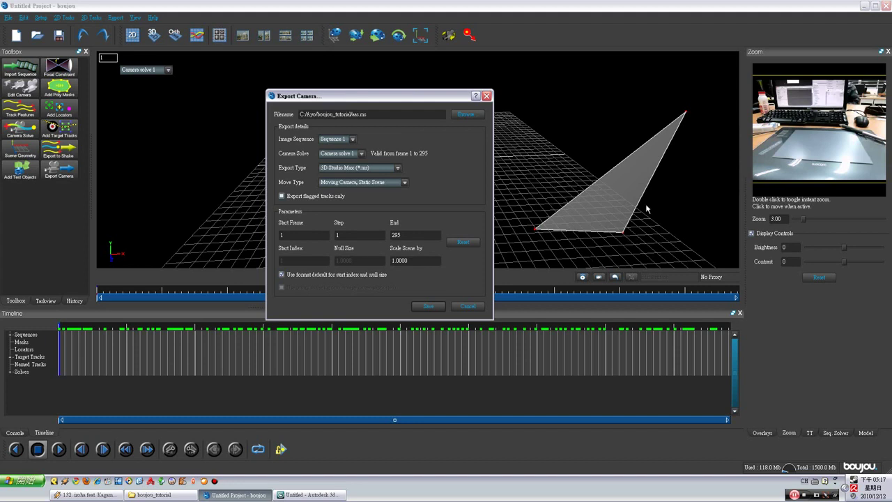
Step: Review the Scale Scene by value and save the camera export
left_click(418, 260)
double_click(418, 260)
left_click(420, 262)
left_click(422, 261)
left_click(420, 260)
left_click_drag(419, 262, 392, 263)
left_click(411, 262)
left_click(427, 308)
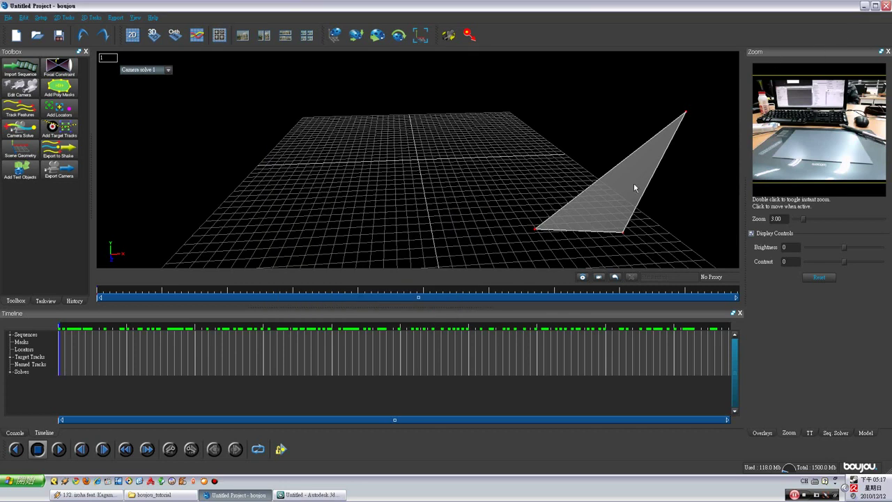
Step: Switch to 3ds Max and dismiss the Learning Movies dialog
left_click(865, 5)
left_click(307, 495)
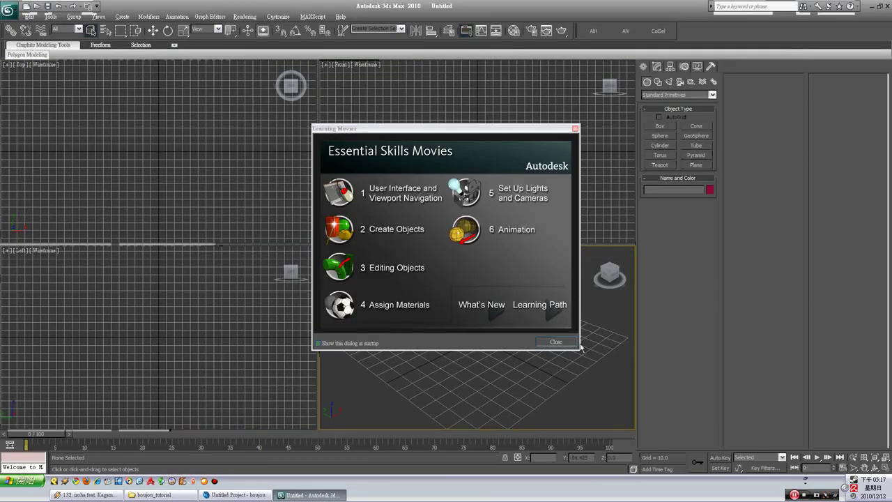
left_click(557, 341)
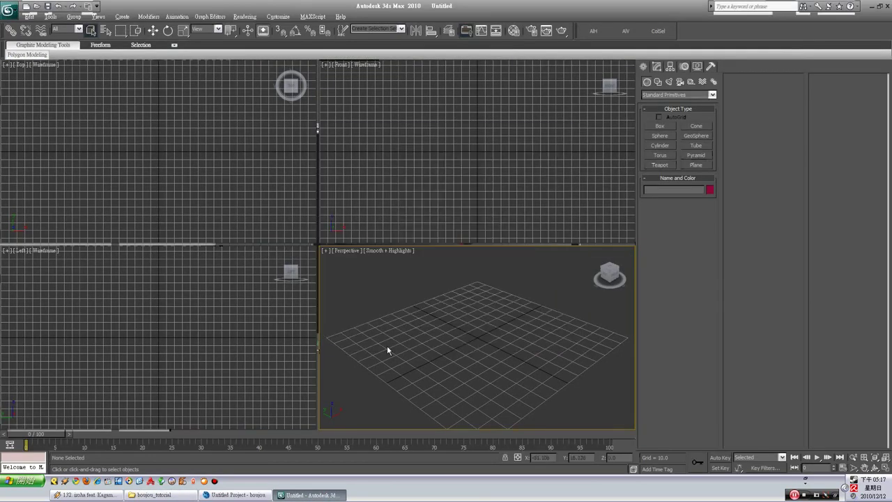
Step: Bring up the boujou_tutorial folder window over 3ds Max and reposition it to reach the exported files
left_click(149, 494)
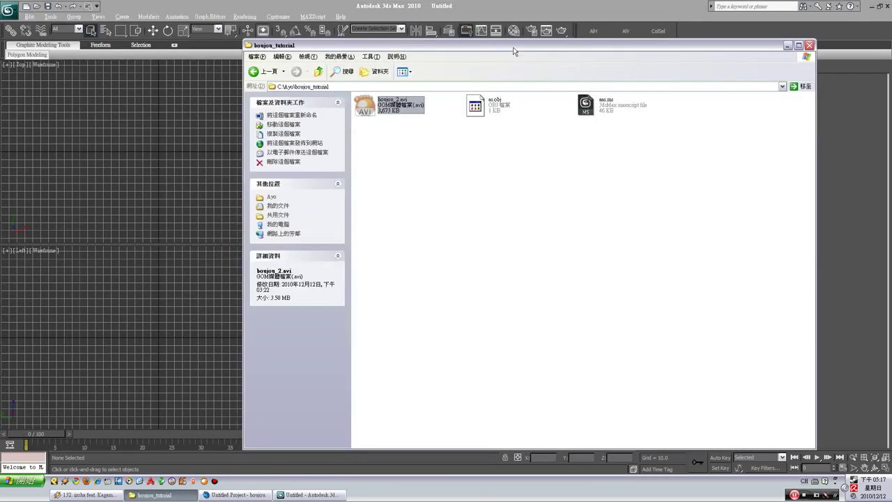
left_click_drag(515, 46, 438, 108)
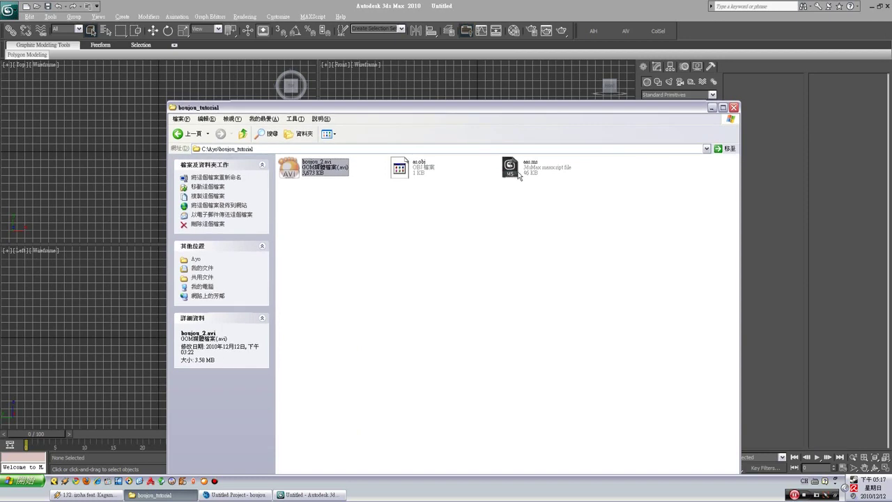